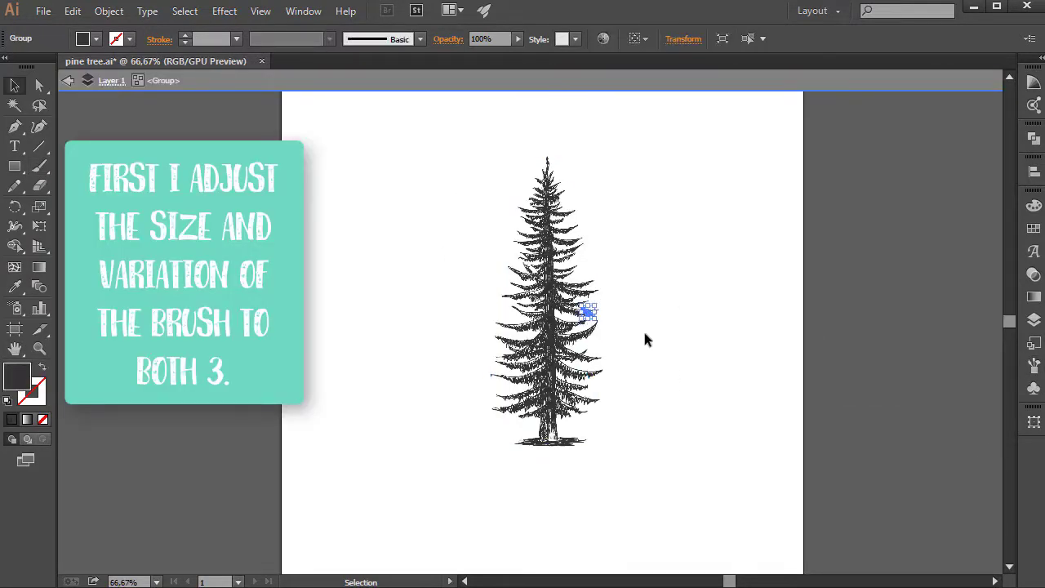
- Move the pine tree left, place a duplicate to its right, and fade the copy to low opacity
left_click_drag(583, 389, 415, 384)
left_click_drag(330, 384, 614, 384)
left_click(518, 39)
left_click(502, 145)
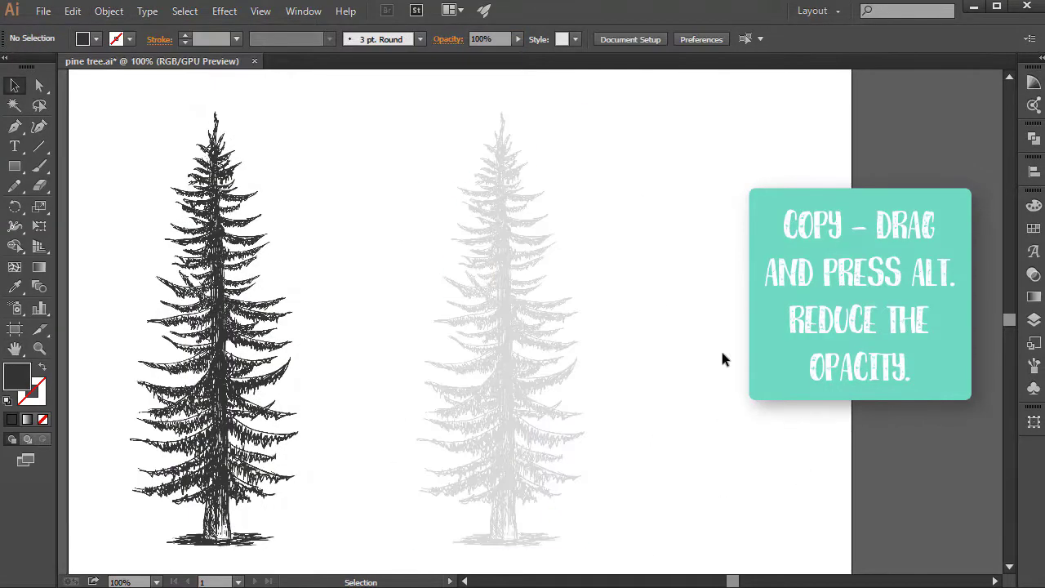
- Trace both sides of the faint trunk and the left edge of its top with brush strokes
left_click_drag(490, 530, 501, 200)
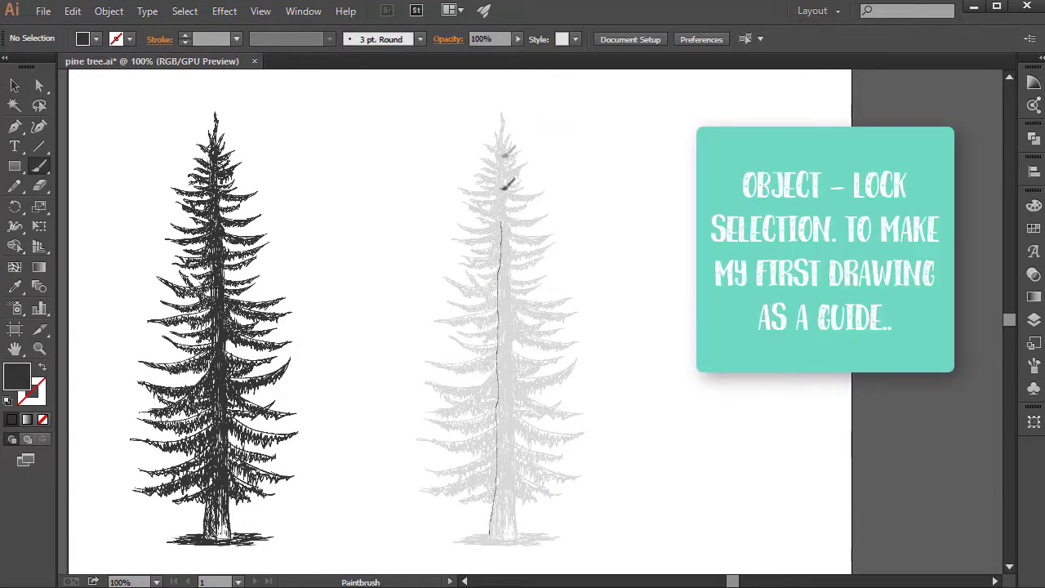
left_click_drag(518, 536, 503, 178)
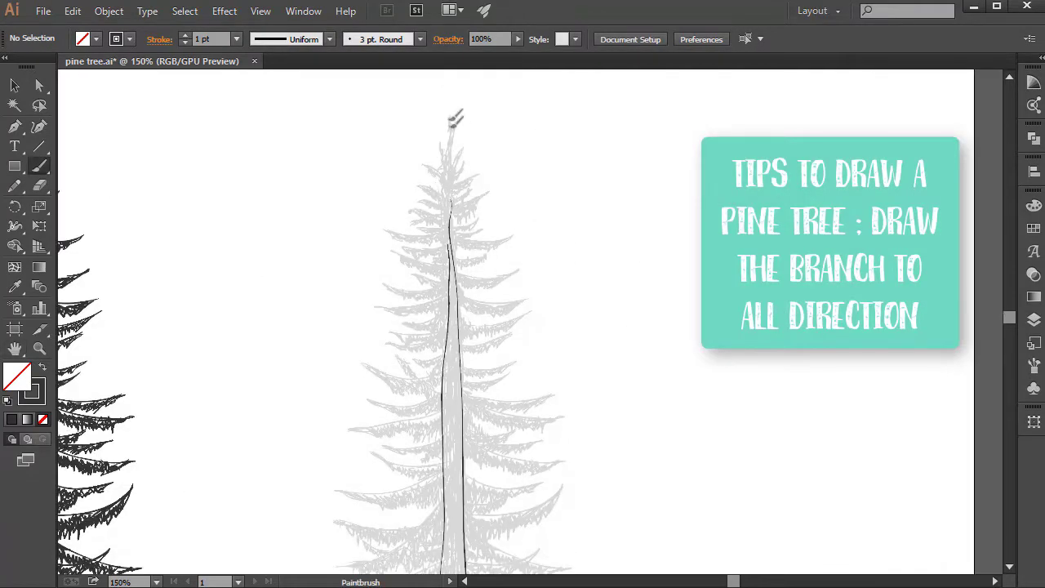
left_click_drag(447, 117, 445, 263)
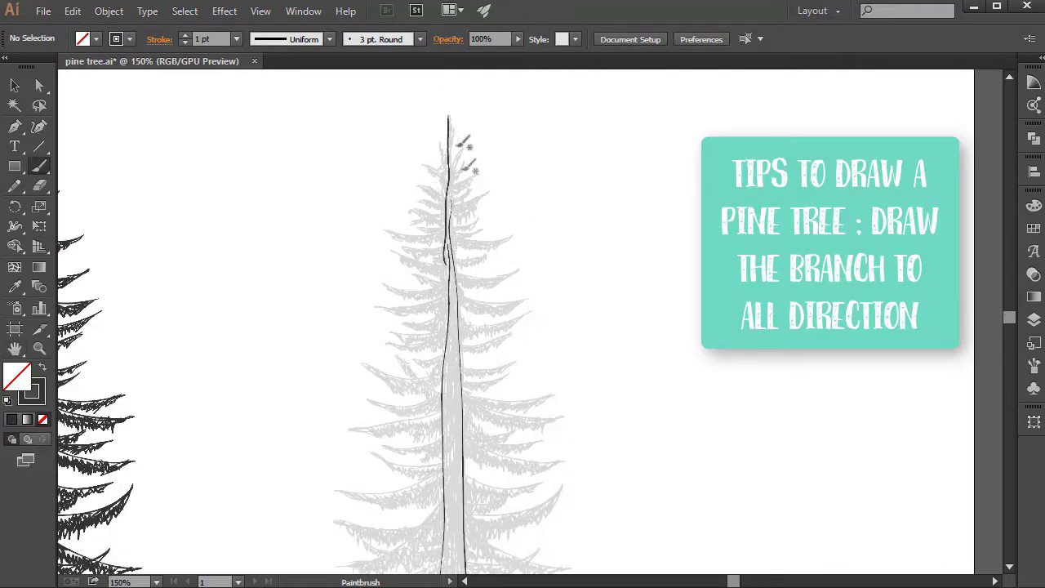
- Double the trunk line at the top and draw short and long branches near the treetop
left_click_drag(449, 121, 450, 224)
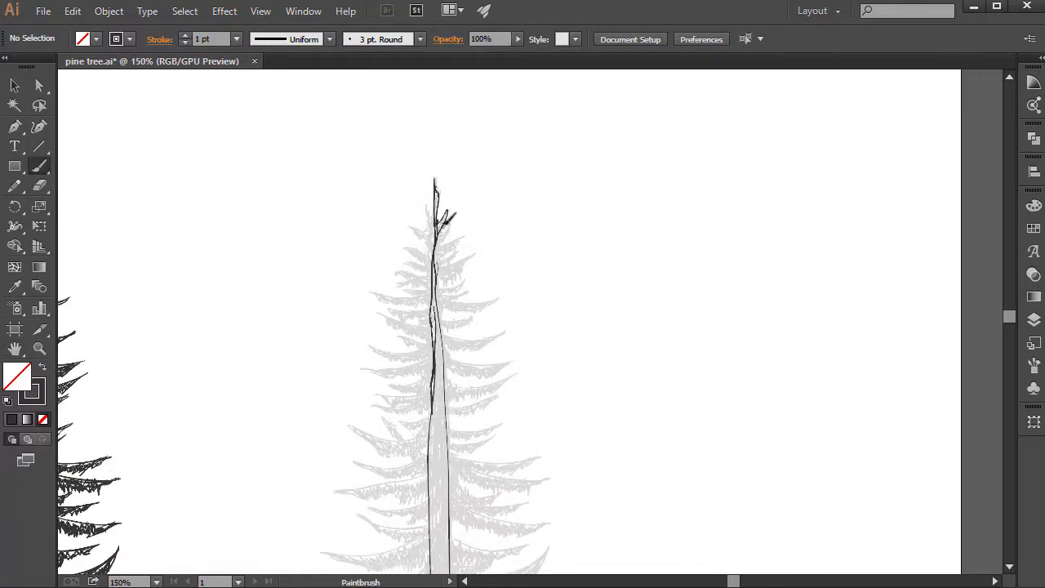
left_click_drag(448, 238, 457, 221)
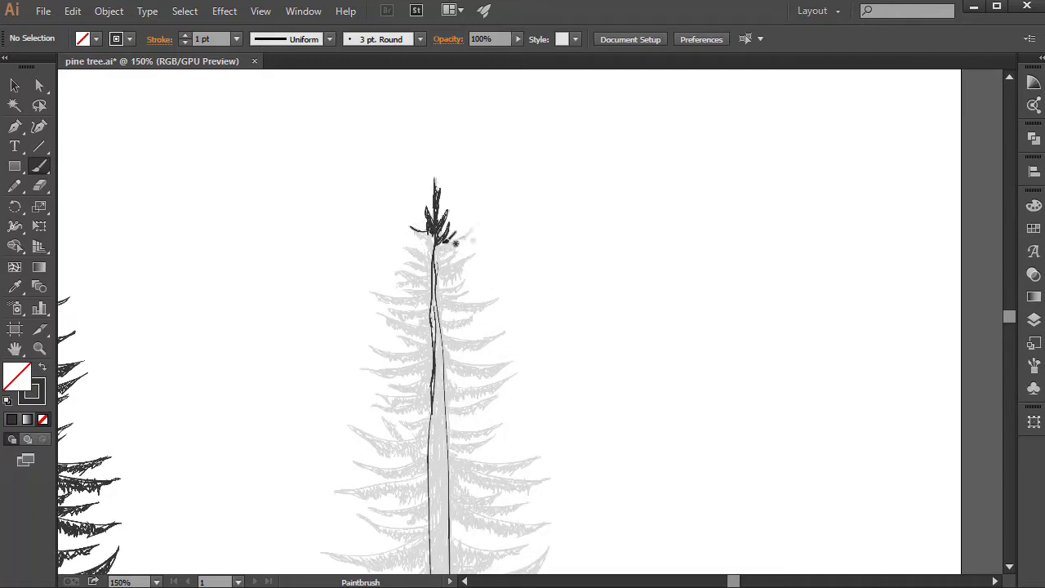
left_click_drag(464, 259, 474, 254)
left_click_drag(433, 260, 407, 247)
left_click_drag(397, 283, 371, 296)
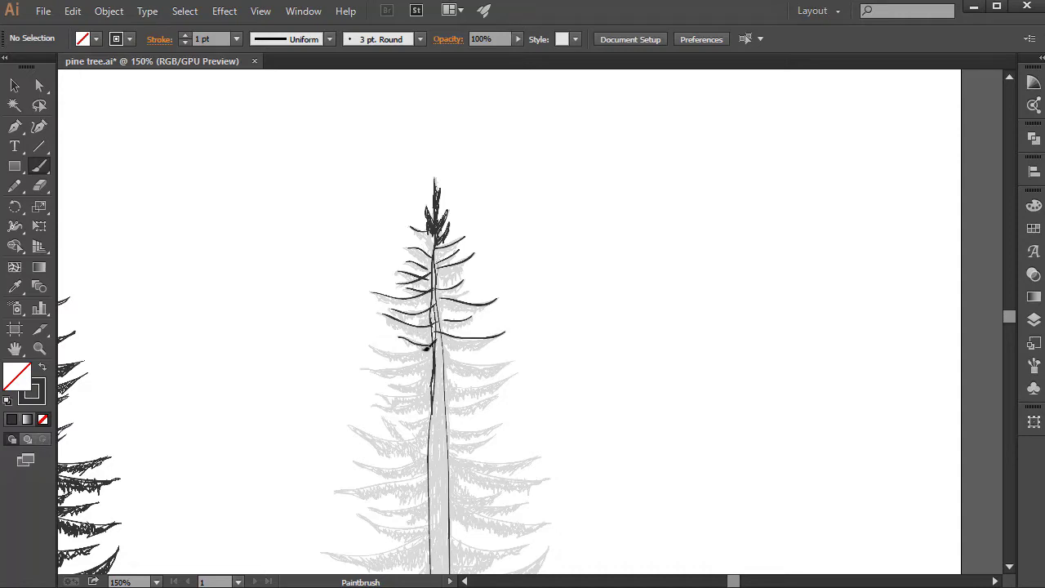
- Draw branches crossing the trunk lower down, with the original tree panned into view
mouse_move(362, 369)
left_mouse_down()
mouse_move(458, 359)
mouse_move(519, 373)
left_mouse_up()
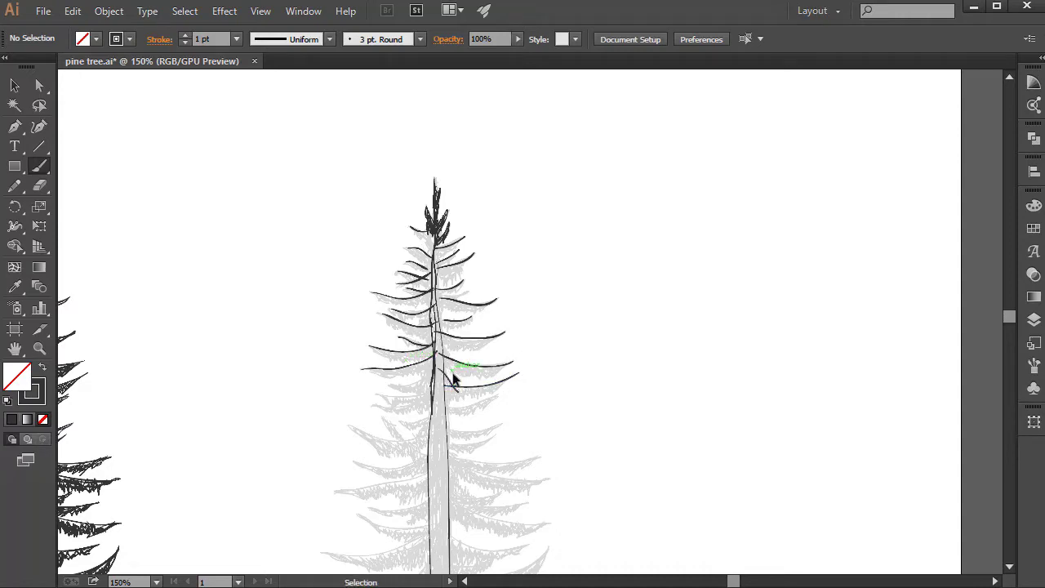
mouse_move(431, 414)
left_mouse_down()
mouse_move(402, 423)
mouse_move(498, 392)
left_mouse_up()
key("v")
key("h")
left_click_drag(630, 369, 761, 369)
key("b")
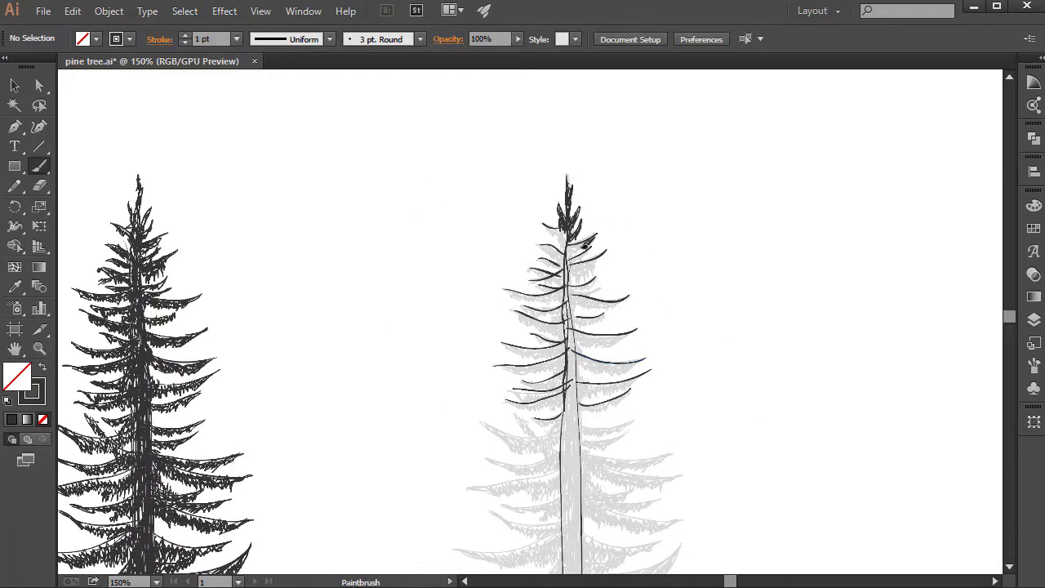
- Add needle strokes to the top branches and darken the trunk with vertical strokes
mouse_move(572, 260)
left_mouse_down()
mouse_move(543, 244)
mouse_move(560, 227)
left_mouse_up()
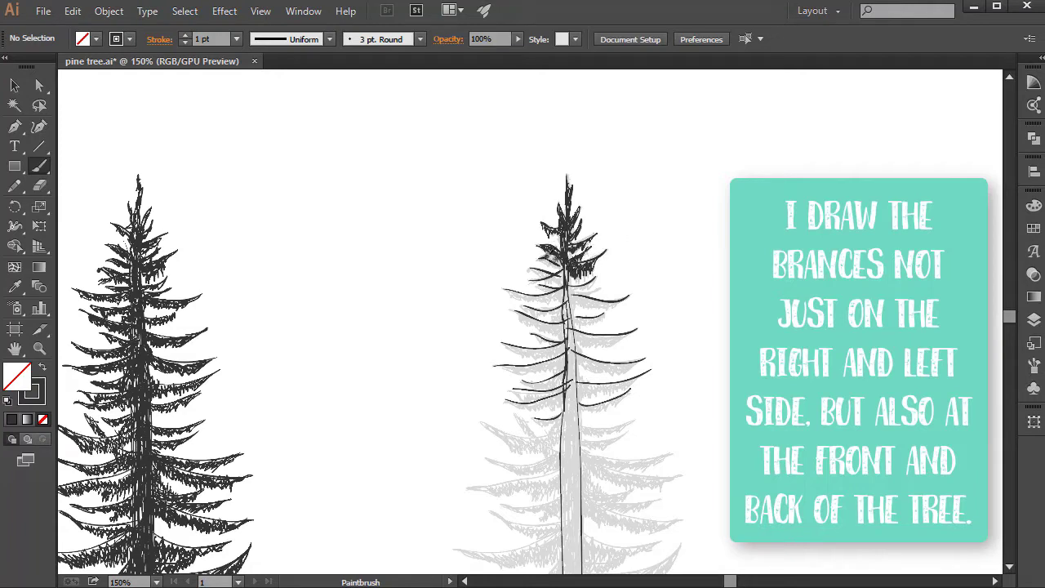
left_click_drag(573, 279, 528, 260)
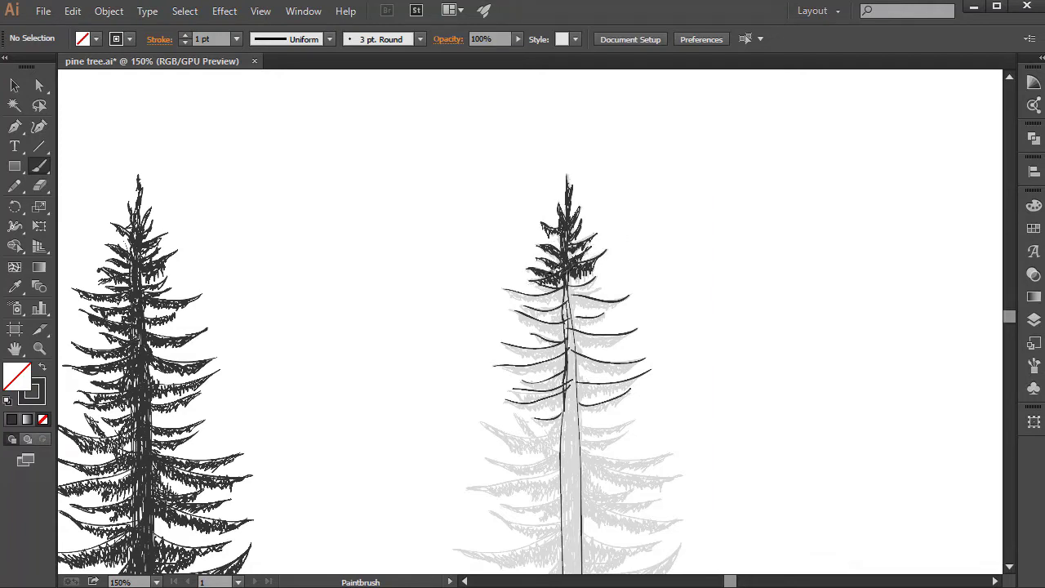
mouse_move(604, 306)
left_mouse_down()
mouse_move(572, 286)
mouse_move(572, 304)
left_mouse_up()
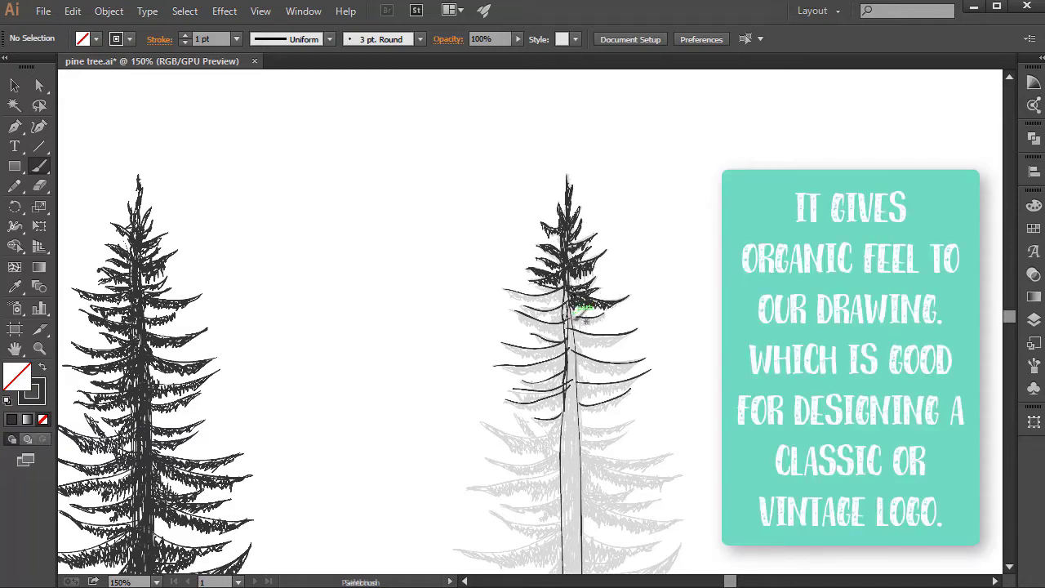
left_click_drag(578, 311, 581, 449)
left_click_drag(581, 376, 580, 529)
left_click_drag(579, 420, 581, 515)
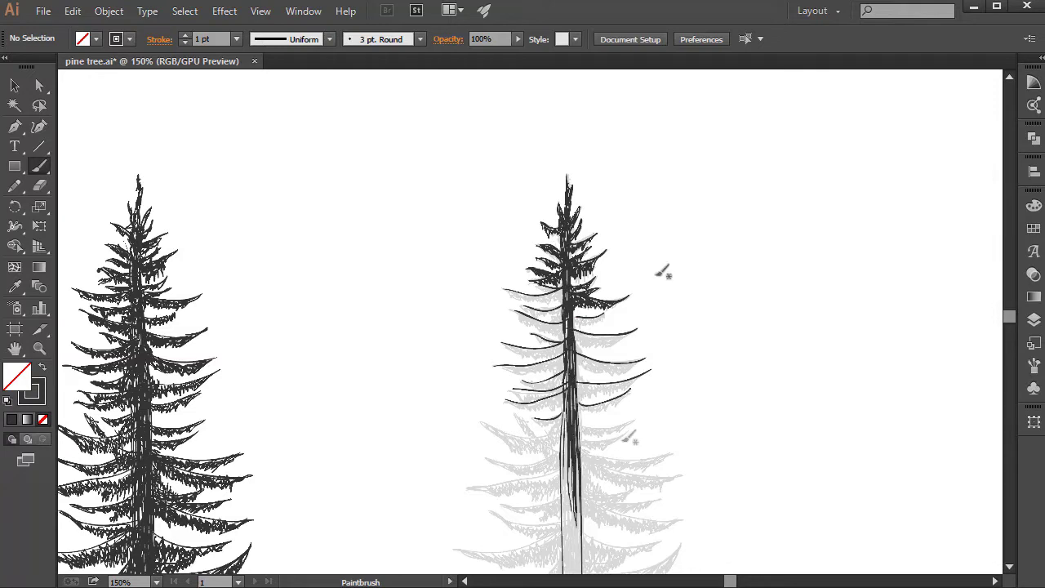
- Draw three new branch lines on the right side of the trunk
left_click_drag(510, 290, 561, 300)
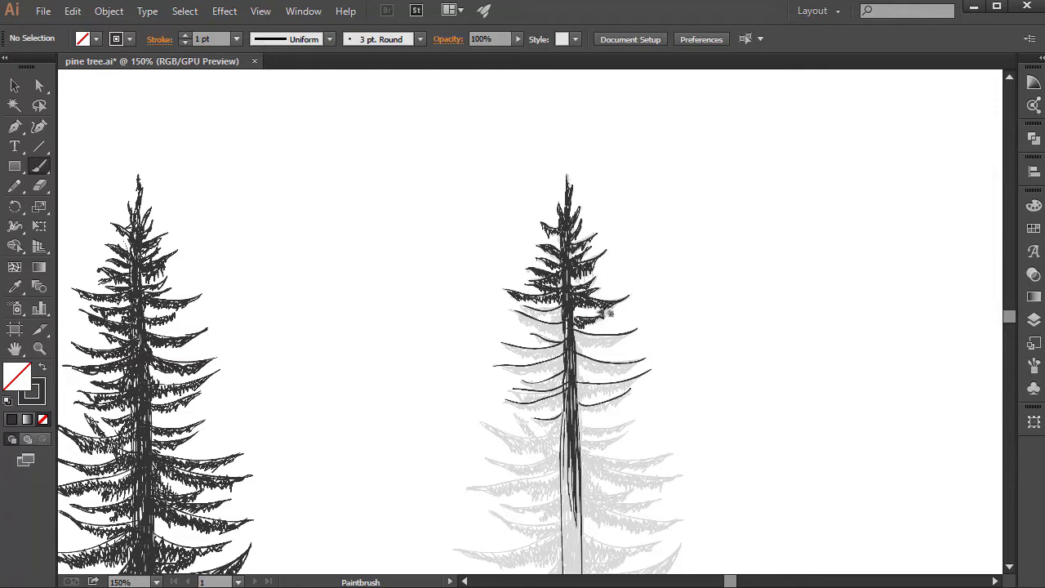
left_click_drag(514, 308, 563, 333)
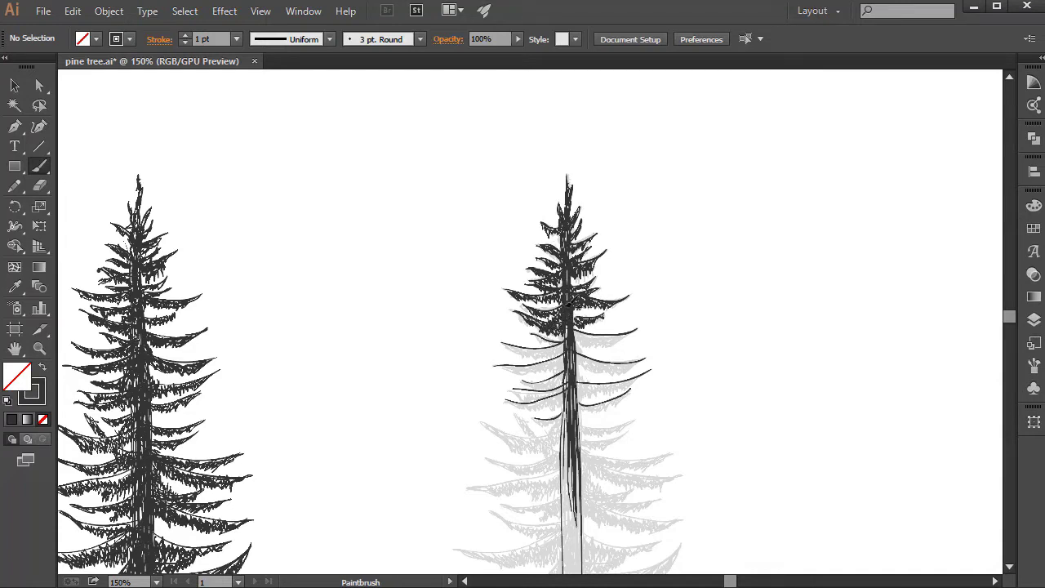
left_click_drag(502, 340, 565, 350)
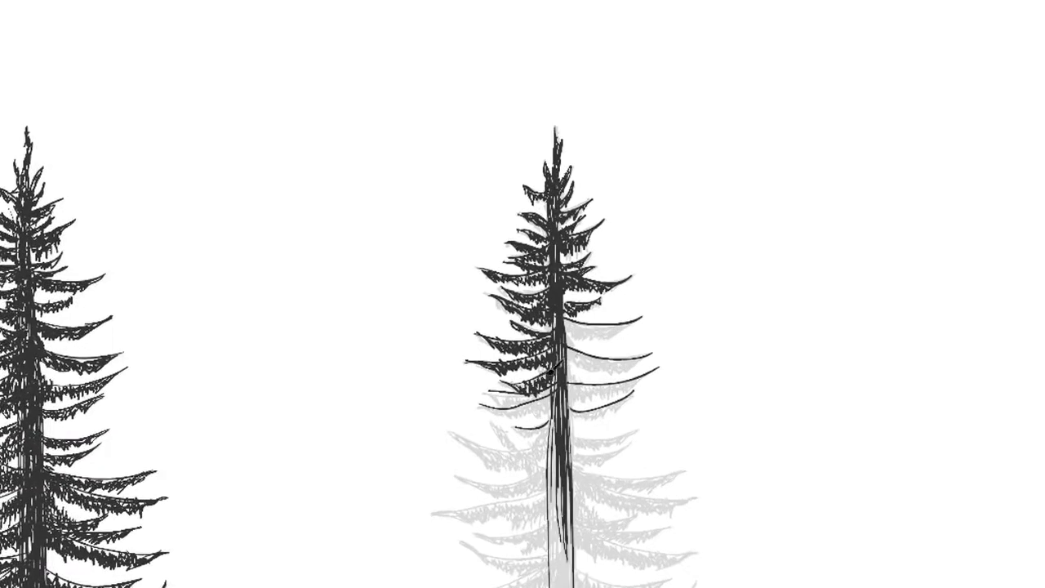
- Fill the lower-left and right-hand middle branches with dense needle strokes
left_click_drag(564, 386, 469, 409)
left_click_drag(544, 403, 510, 418)
left_click_drag(603, 324, 572, 328)
mouse_move(634, 320)
left_mouse_down()
mouse_move(570, 330)
mouse_move(572, 343)
left_mouse_up()
mouse_move(645, 359)
left_mouse_down()
mouse_move(593, 350)
mouse_move(648, 360)
mouse_move(591, 366)
left_mouse_up()
left_click_drag(658, 378, 572, 385)
left_click_drag(629, 400, 572, 413)
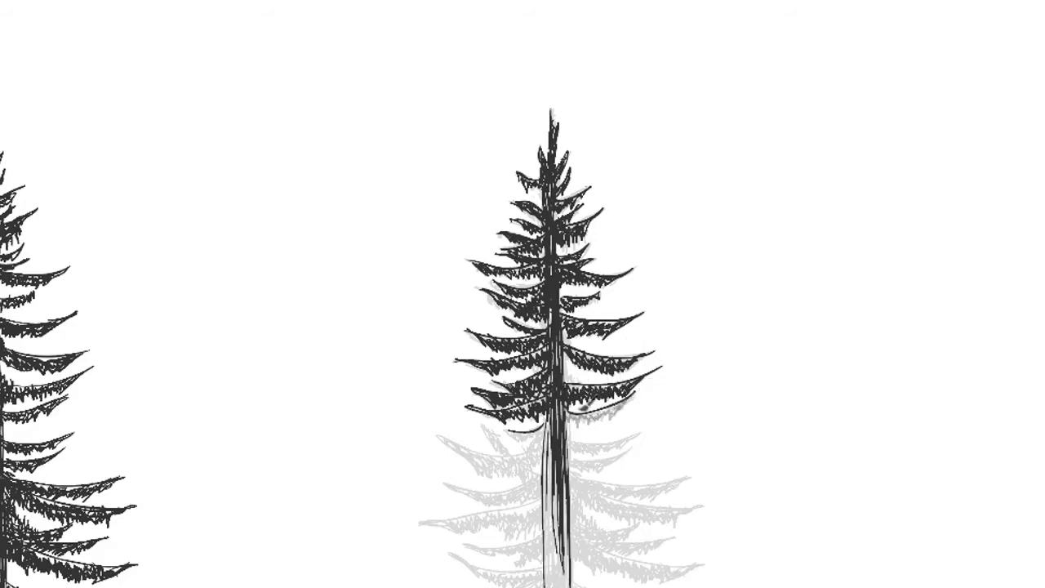
- Sketch long curved lower branches on both sides, undoing one stray stroke
mouse_move(490, 456)
left_mouse_down()
mouse_move(437, 438)
mouse_move(543, 444)
mouse_move(644, 431)
left_mouse_up()
key("ctrl+z")
mouse_move(569, 461)
left_mouse_down()
mouse_move(633, 449)
mouse_move(690, 479)
left_mouse_up()
left_click_drag(572, 489, 702, 508)
mouse_move(486, 427)
left_mouse_down()
mouse_move(543, 482)
mouse_move(441, 490)
left_mouse_up()
left_click_drag(543, 500, 421, 521)
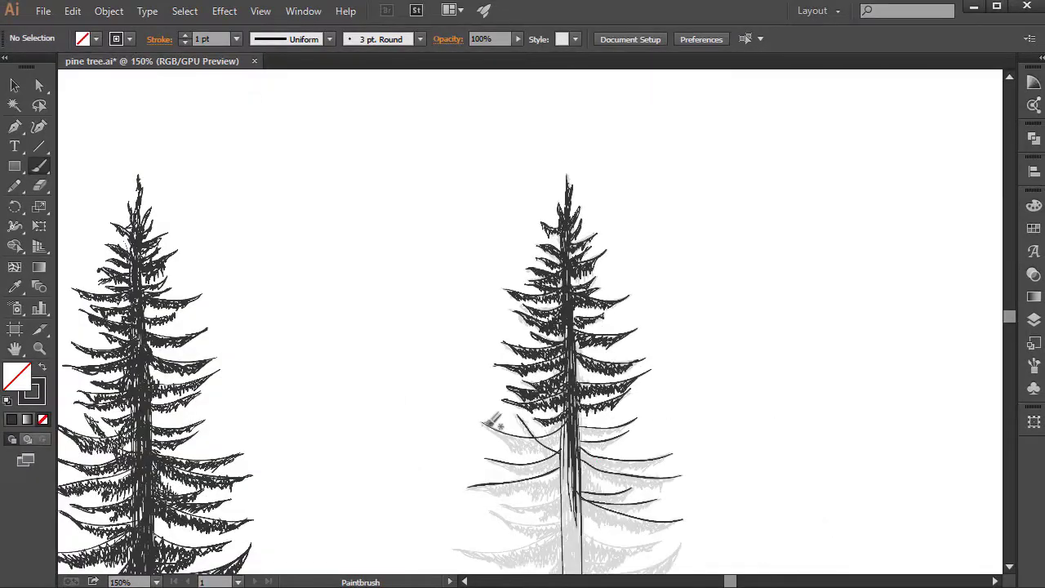
mouse_move(523, 447)
left_mouse_down()
mouse_move(486, 427)
mouse_move(555, 445)
left_mouse_up()
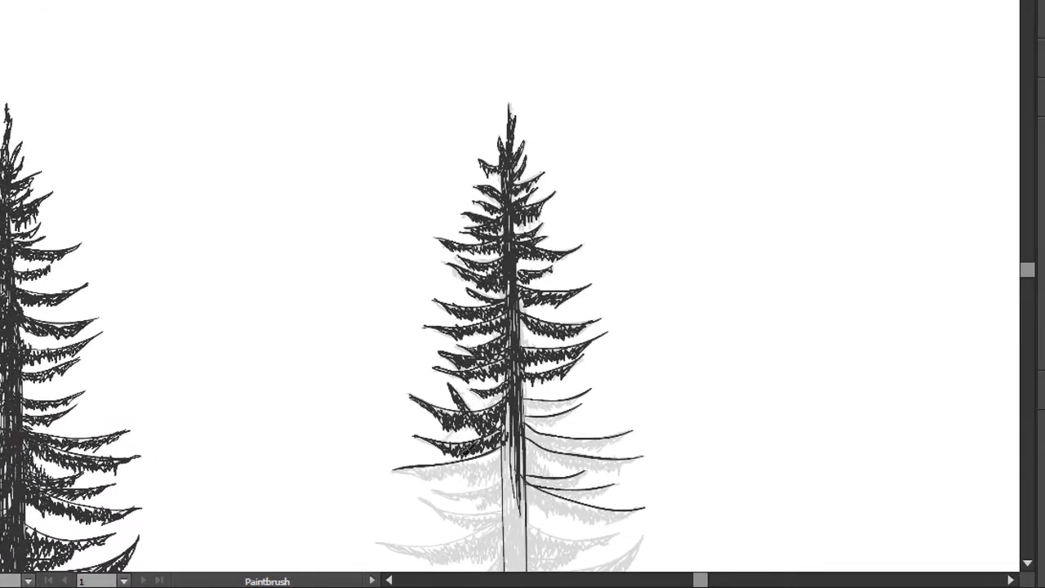
- Paint and densely hatch the lower-left branch strokes
mouse_move(479, 466)
left_mouse_down()
mouse_move(400, 472)
mouse_move(490, 454)
left_mouse_up()
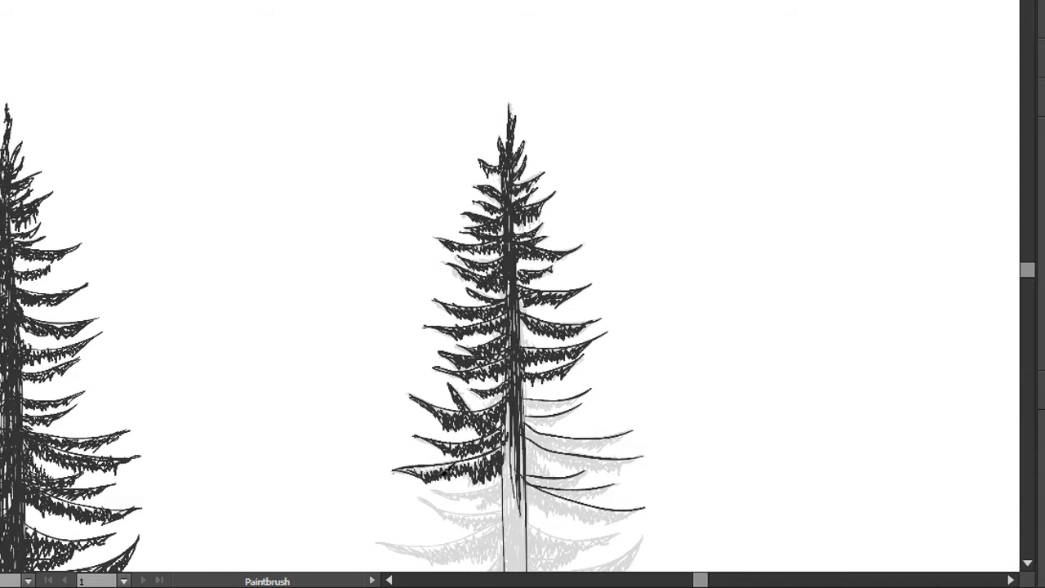
left_click_drag(421, 498, 499, 513)
left_click_drag(379, 544, 515, 503)
mouse_move(433, 492)
left_mouse_down()
mouse_move(506, 478)
mouse_move(453, 495)
left_mouse_up()
left_click_drag(511, 478, 482, 500)
left_click_drag(514, 457, 490, 503)
left_click_drag(420, 495, 471, 523)
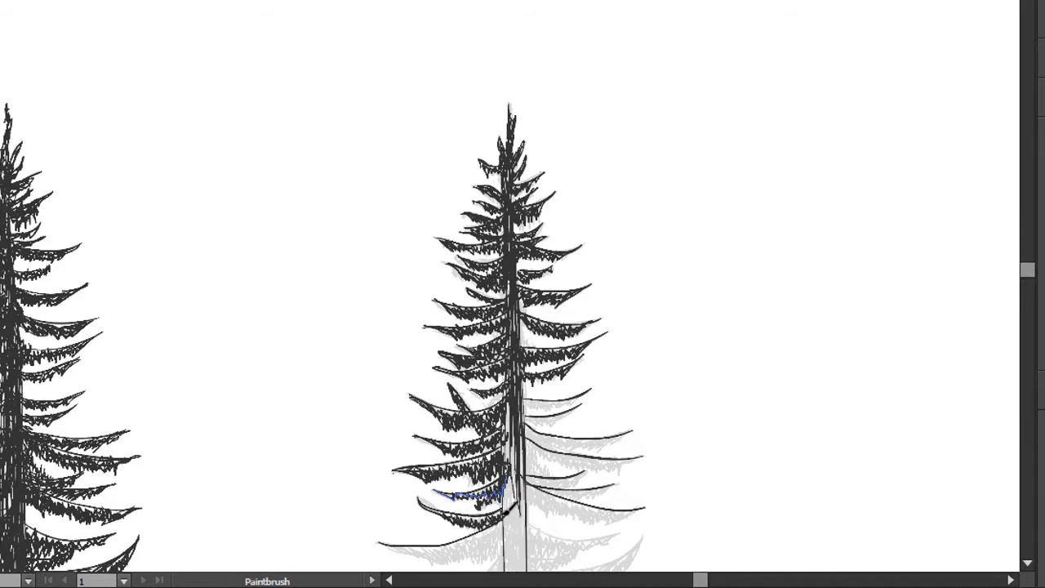
scroll(357, 467, "down", 2)
left_click_drag(450, 485, 368, 471)
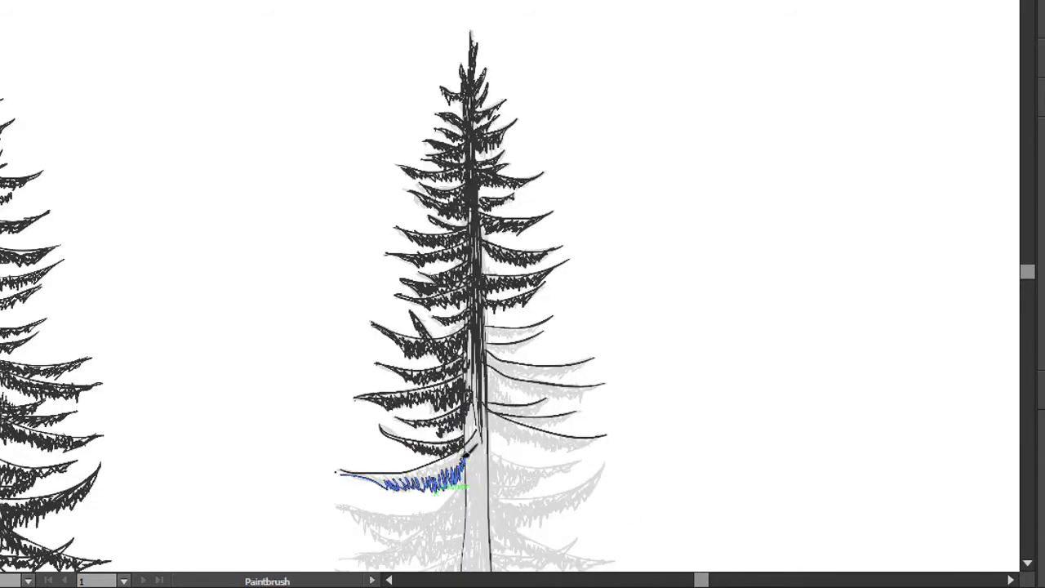
- Ink the trunk and fill the right branches with needle hatching
key("ctrl+shift+a")
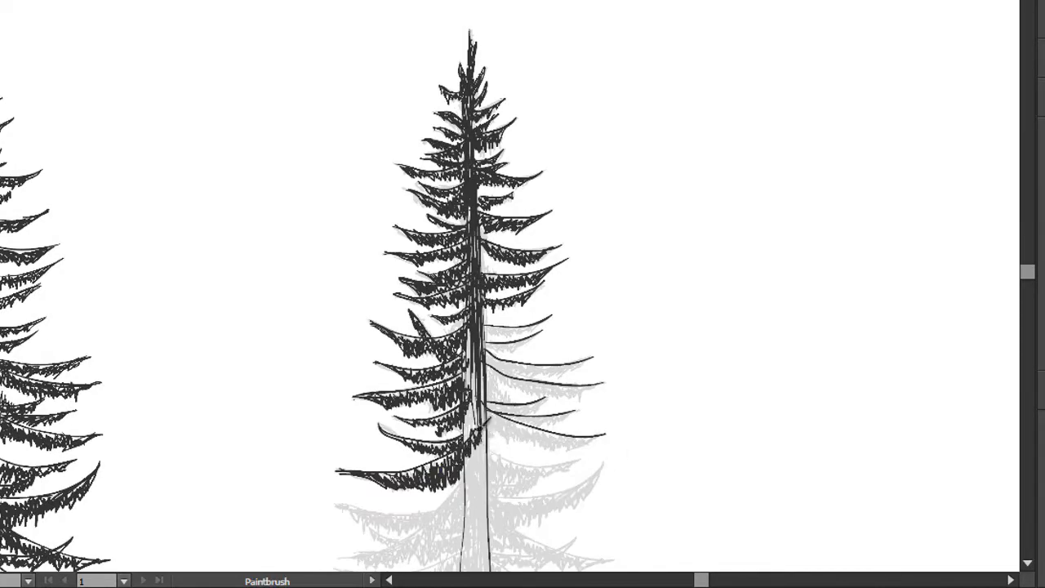
left_click_drag(482, 372, 496, 562)
left_click_drag(489, 331, 539, 321)
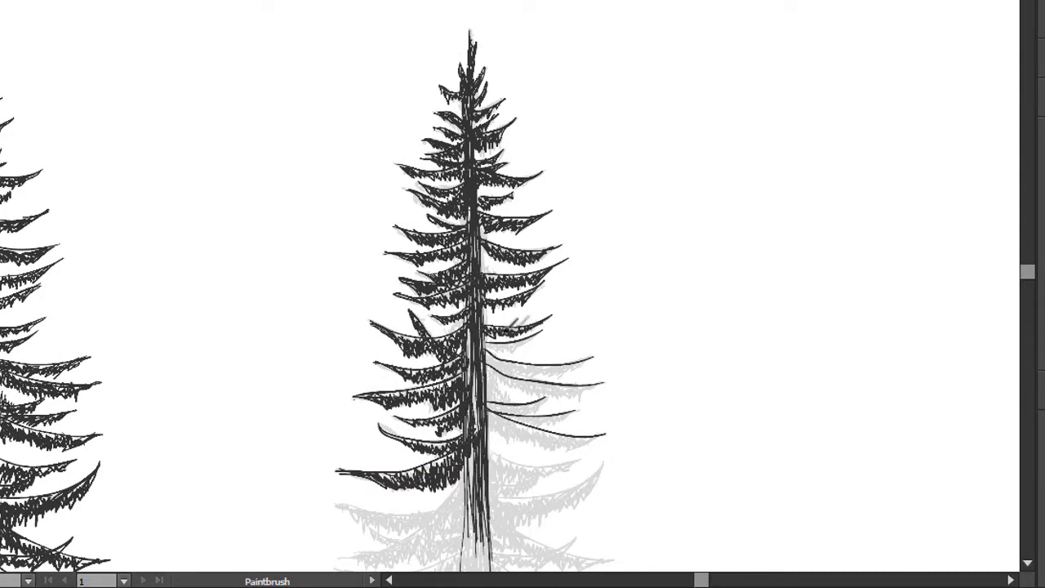
left_click_drag(487, 353, 585, 368)
mouse_move(498, 378)
left_mouse_down()
mouse_move(604, 388)
mouse_move(488, 403)
left_mouse_up()
left_click_drag(552, 395, 487, 405)
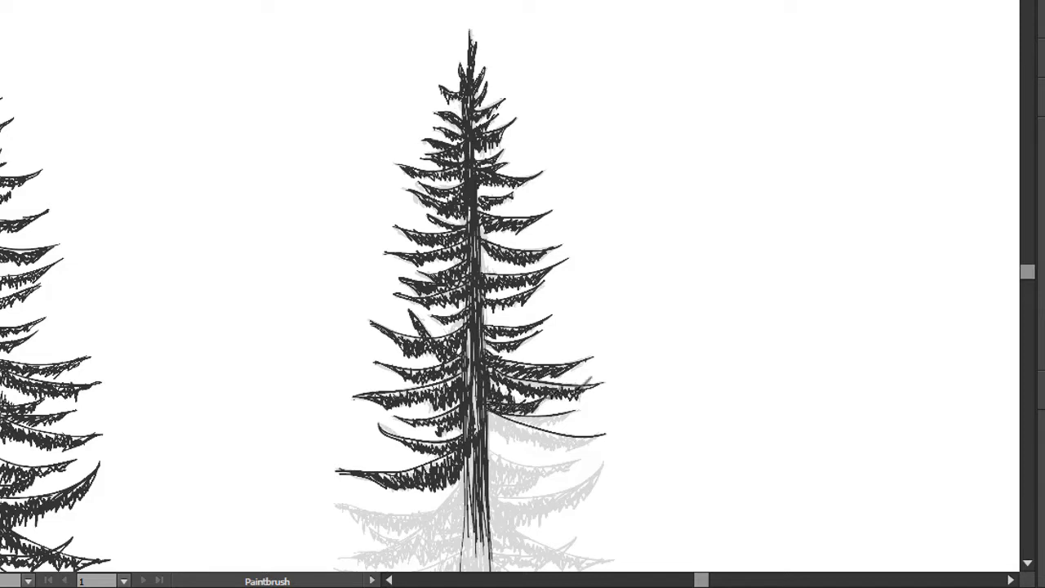
left_click_drag(566, 412, 511, 415)
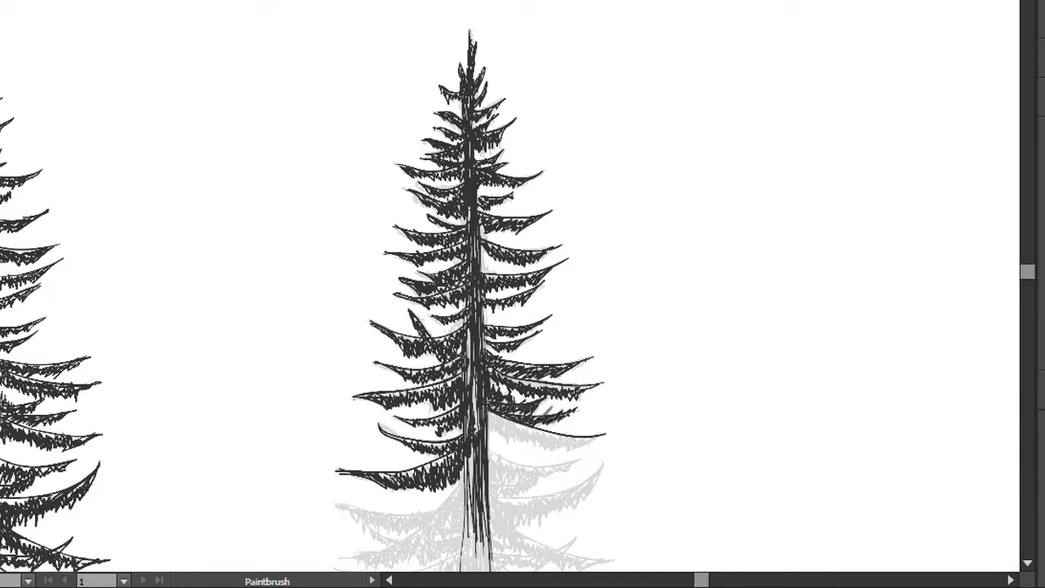
- Outline the curved lower right branch and darken it with zigzag needles
mouse_move(593, 441)
left_mouse_down()
mouse_move(516, 430)
mouse_move(499, 417)
mouse_move(542, 435)
left_mouse_up()
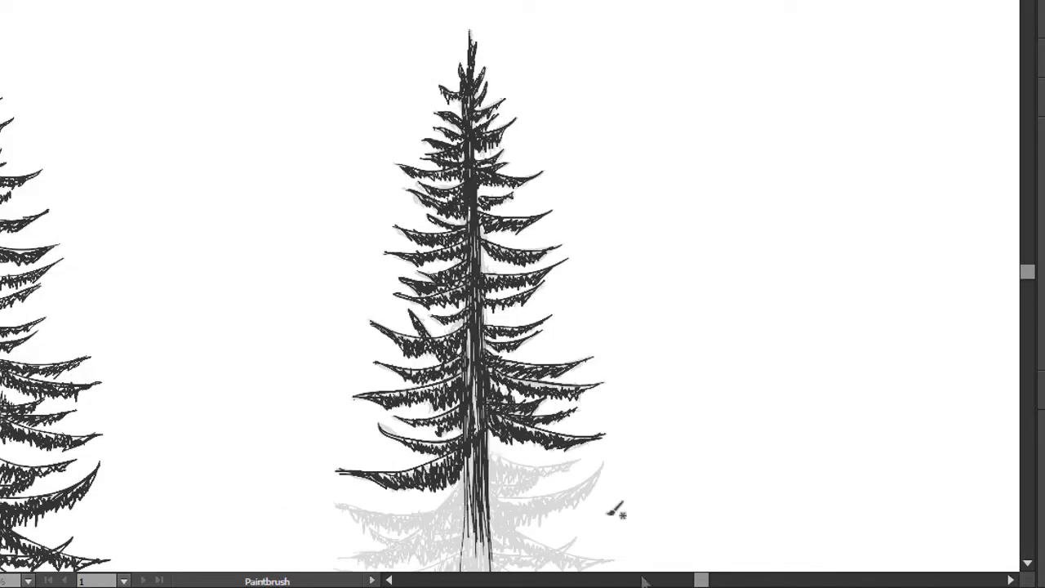
mouse_move(495, 446)
left_mouse_down()
mouse_move(588, 465)
mouse_move(525, 461)
left_mouse_up()
mouse_move(600, 450)
left_mouse_down()
mouse_move(489, 466)
mouse_move(516, 454)
mouse_move(491, 489)
left_mouse_up()
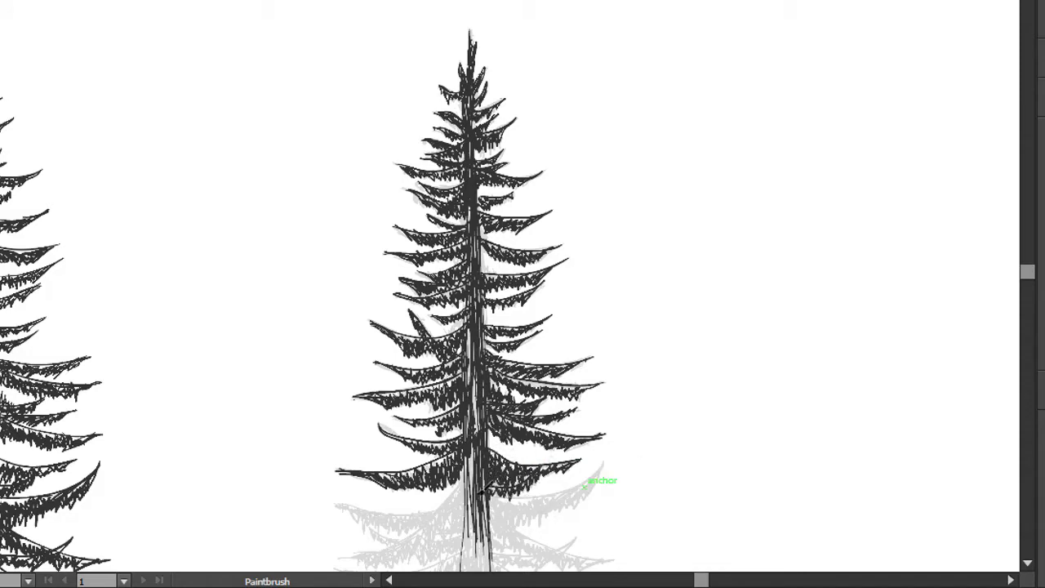
left_click_drag(493, 500, 600, 464)
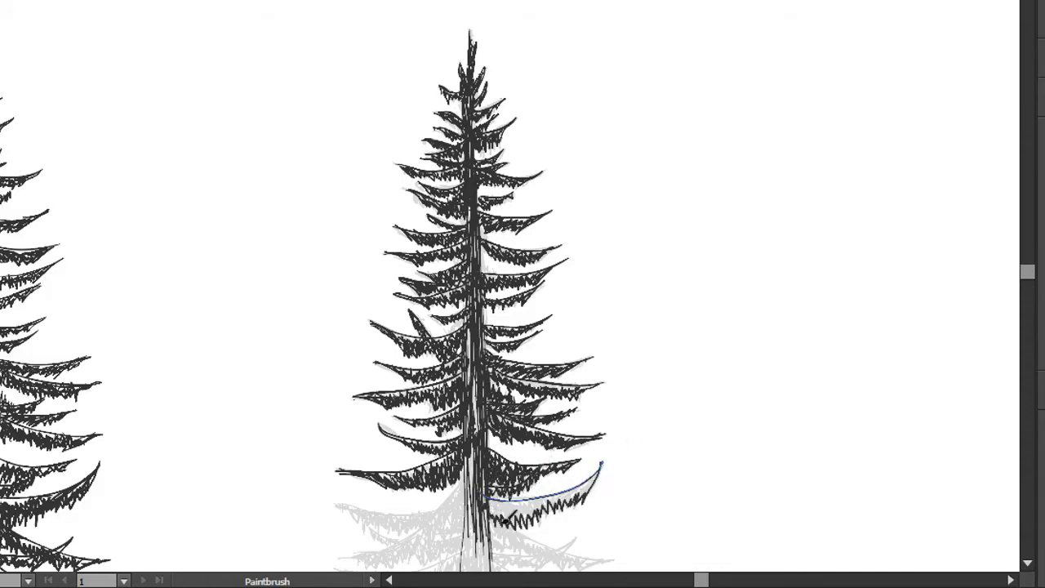
left_click_drag(507, 519, 595, 553)
mouse_move(553, 495)
left_mouse_down()
mouse_move(521, 505)
mouse_move(581, 562)
left_mouse_up()
scroll(582, 562, "down", 3)
- Fill the lower-left branch with zigzag needles, then redraw it reaching further left
mouse_move(457, 339)
left_mouse_down()
mouse_move(343, 357)
mouse_move(441, 393)
mouse_move(400, 417)
left_mouse_up()
left_click_drag(462, 364, 373, 420)
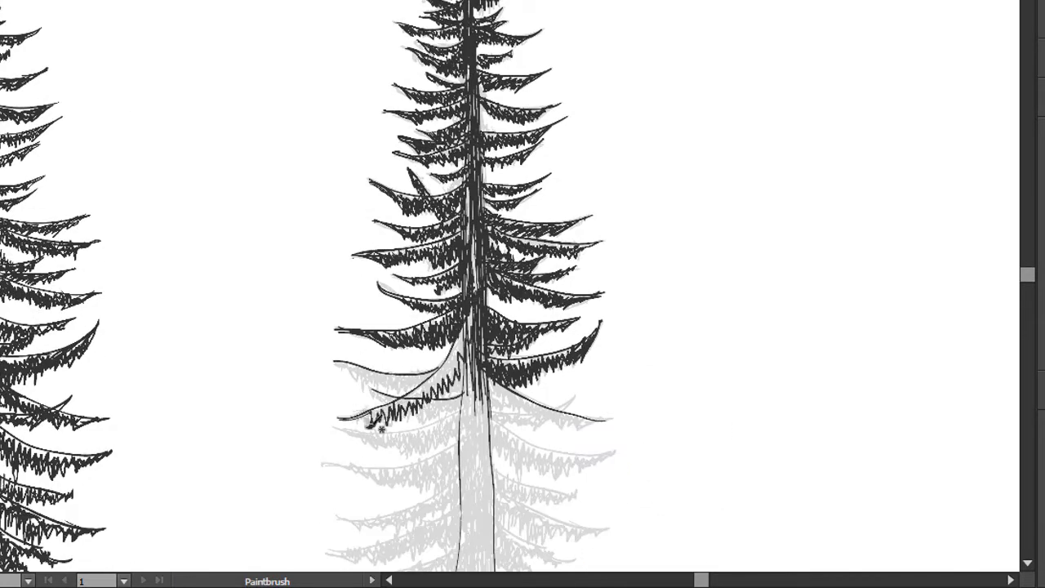
left_click_drag(436, 373, 375, 420)
left_click_drag(462, 339, 400, 412)
left_click_drag(431, 377, 359, 360)
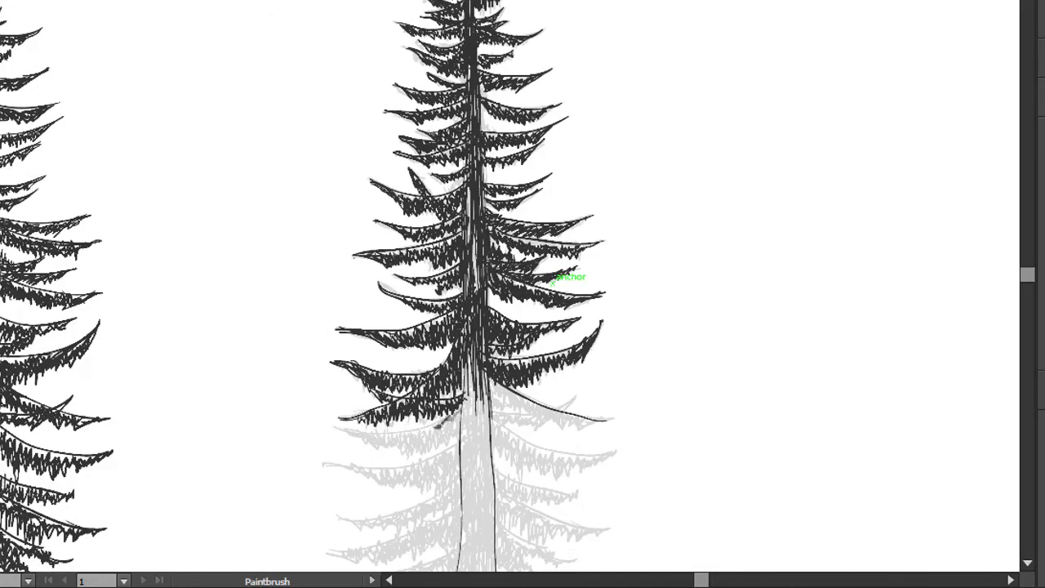
mouse_move(472, 396)
left_mouse_down()
mouse_move(335, 425)
mouse_move(408, 449)
mouse_move(360, 433)
left_mouse_up()
left_click(372, 369, "ctrl")
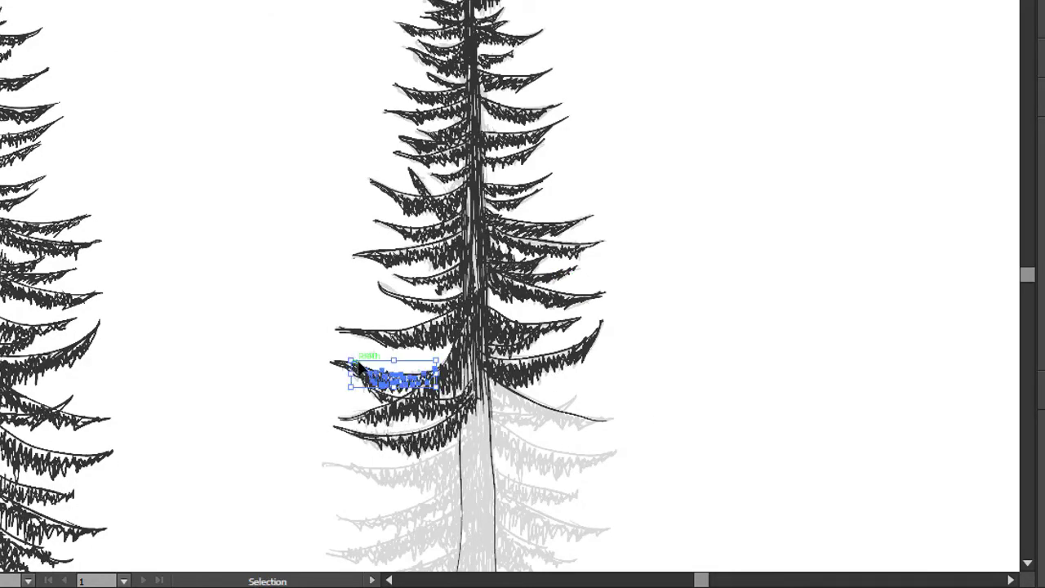
left_click_drag(351, 362, 418, 381)
- Add vertical strokes down the lower trunk and paint a new needled right branch
left_click_drag(490, 378, 490, 564)
mouse_move(473, 412)
left_mouse_down()
mouse_move(464, 490)
mouse_move(479, 415)
left_mouse_up()
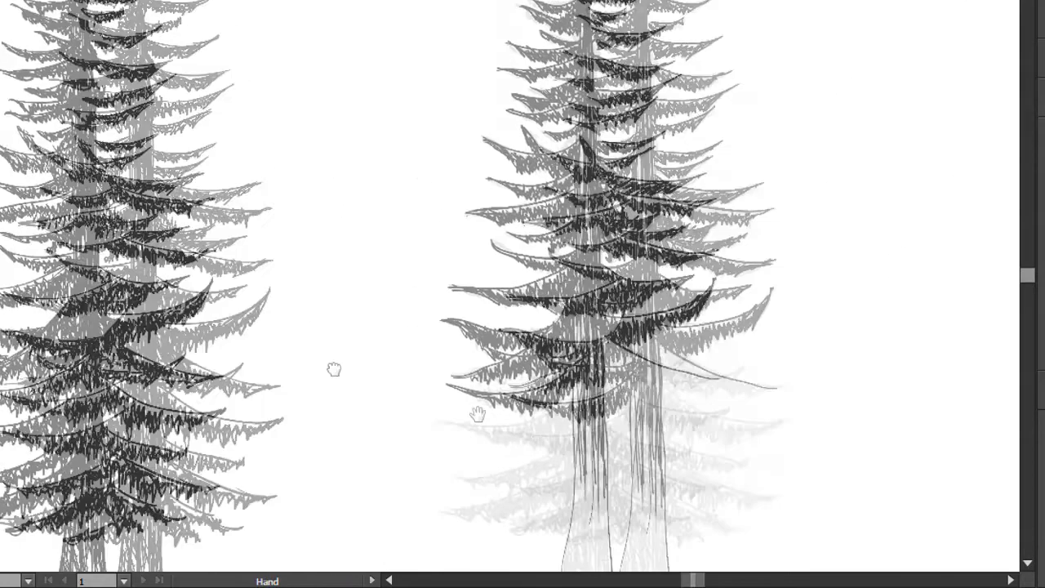
left_click_drag(515, 564, 505, 155)
key("b")
left_click_drag(486, 328, 481, 480)
left_click_drag(489, 365, 497, 502)
left_click_drag(487, 397, 495, 491)
mouse_move(514, 304)
left_mouse_down()
mouse_move(625, 339)
mouse_move(605, 341)
left_mouse_up()
mouse_move(539, 318)
left_mouse_down()
mouse_move(612, 334)
mouse_move(535, 330)
mouse_move(648, 373)
mouse_move(522, 346)
left_mouse_up()
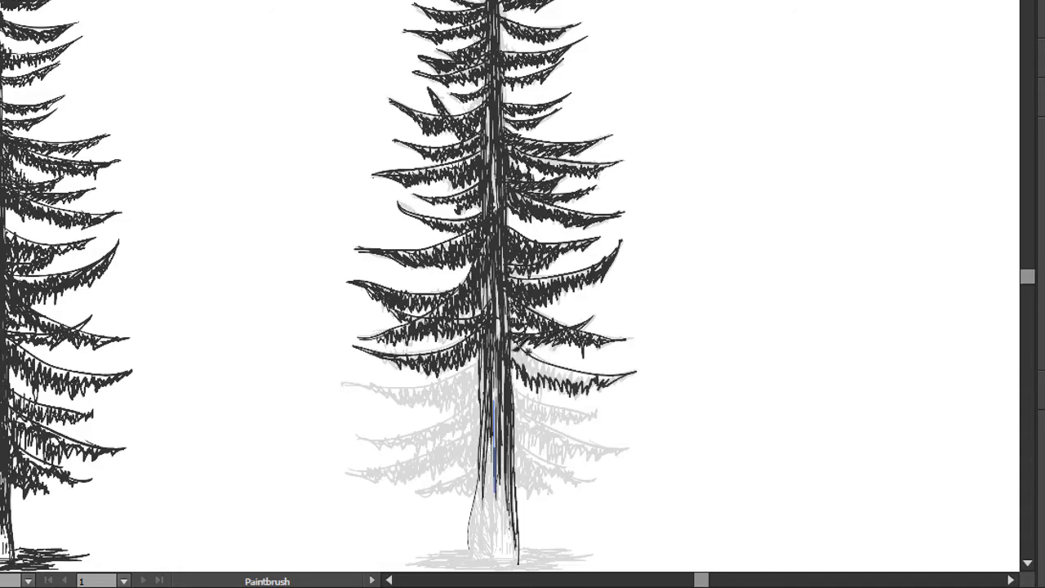
- Add needles near the lower-right trunk and paint a new jagged lower-left branch
mouse_move(589, 361)
left_mouse_down()
mouse_move(516, 346)
mouse_move(569, 364)
left_mouse_up()
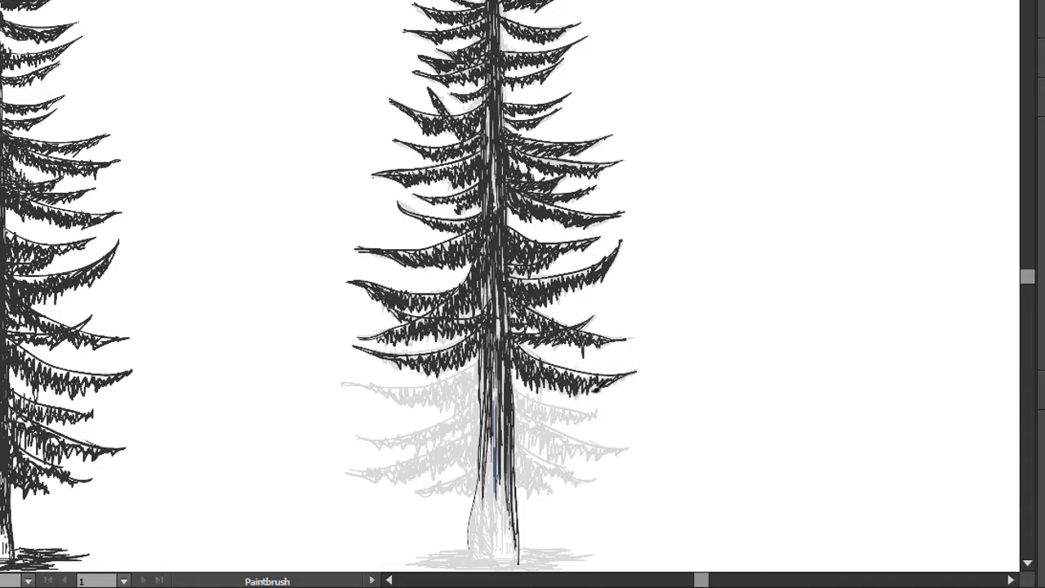
left_click_drag(342, 384, 481, 373)
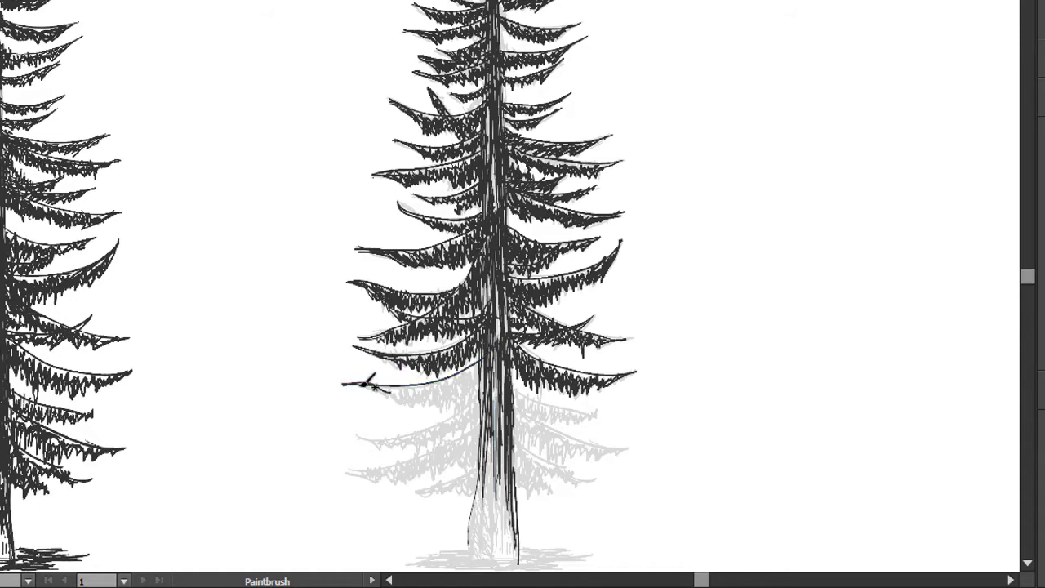
mouse_move(343, 385)
left_mouse_down()
mouse_move(486, 384)
mouse_move(457, 400)
mouse_move(481, 382)
left_mouse_up()
- Draw three lower branches left of the trunk and fill them with dense needles
left_click_drag(346, 472, 485, 423)
left_click_drag(420, 488, 489, 460)
mouse_move(356, 441)
left_mouse_down()
mouse_move(481, 411)
mouse_move(365, 434)
left_mouse_up()
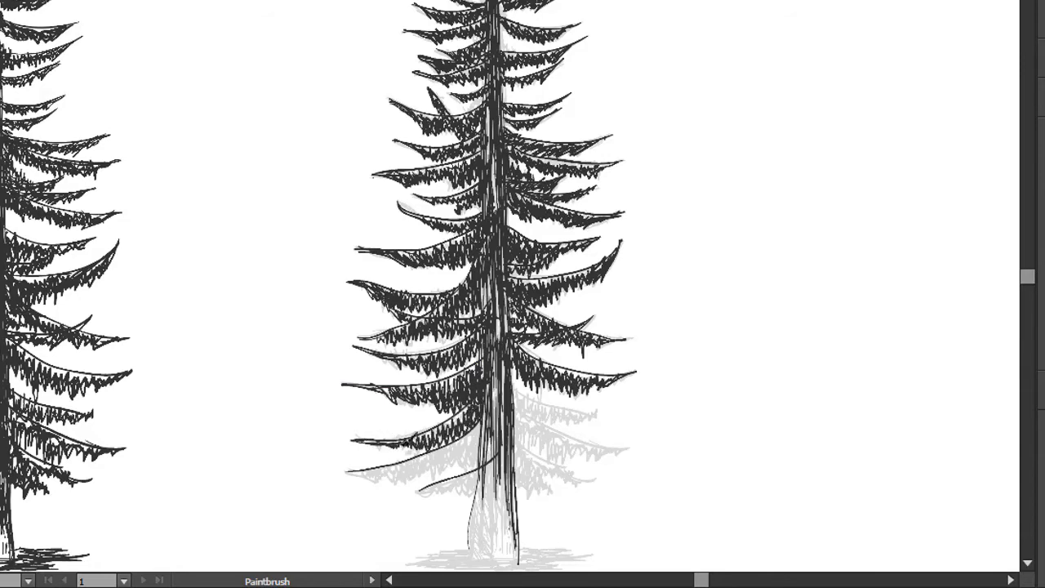
mouse_move(490, 433)
left_mouse_down()
mouse_move(348, 473)
mouse_move(449, 464)
left_mouse_up()
mouse_move(495, 412)
left_mouse_down()
mouse_move(443, 497)
mouse_move(410, 495)
left_mouse_up()
left_click_drag(472, 473, 494, 462)
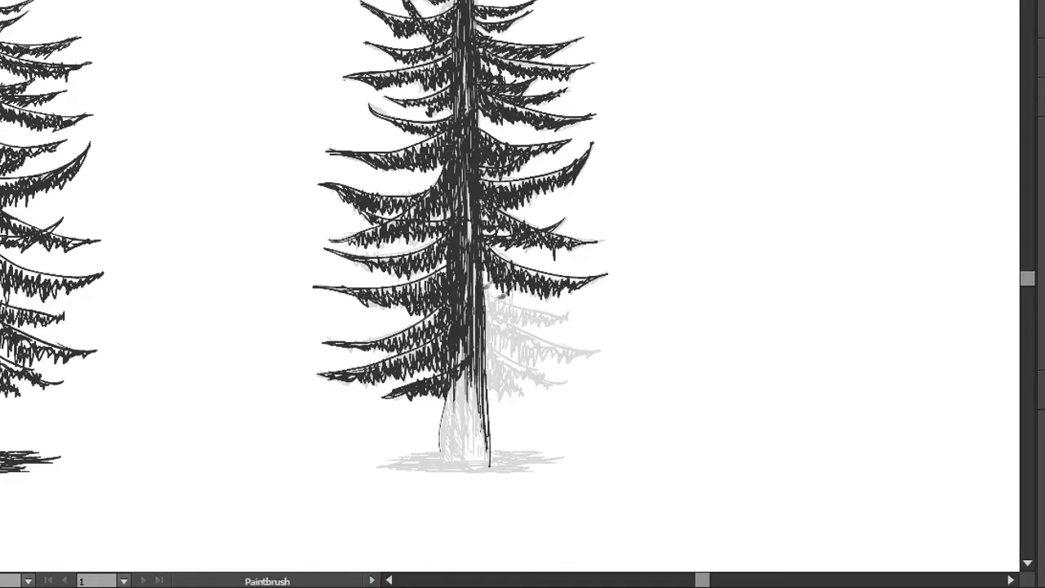
- Draw three new branches on the right of the trunk
left_click_drag(485, 294, 569, 317)
left_click_drag(487, 315, 598, 350)
left_click_drag(485, 343, 567, 383)
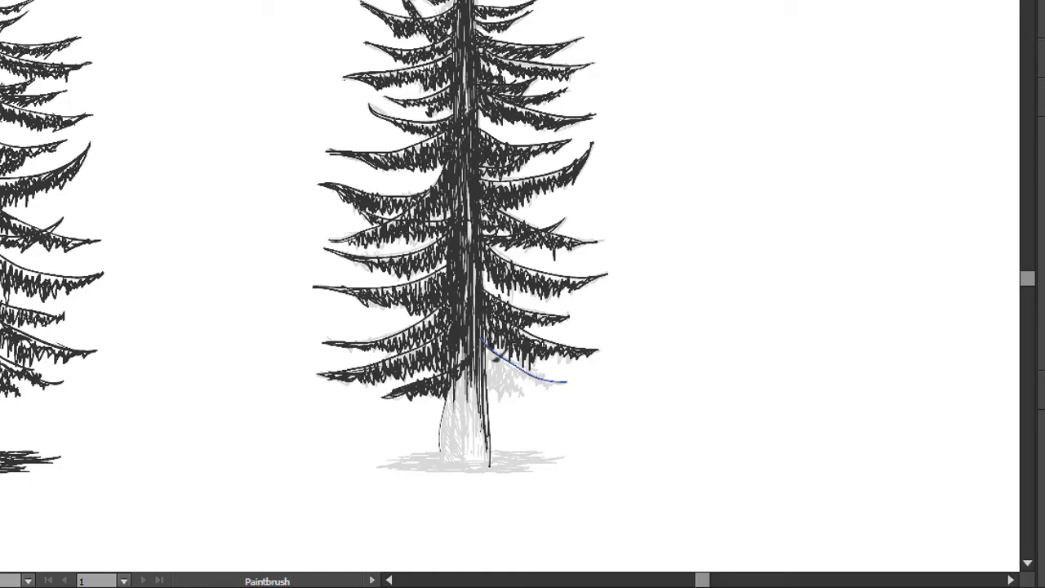
- Retrace the lowest right branch and add five dark vertical strokes down the lower trunk
left_click_drag(488, 344, 565, 382)
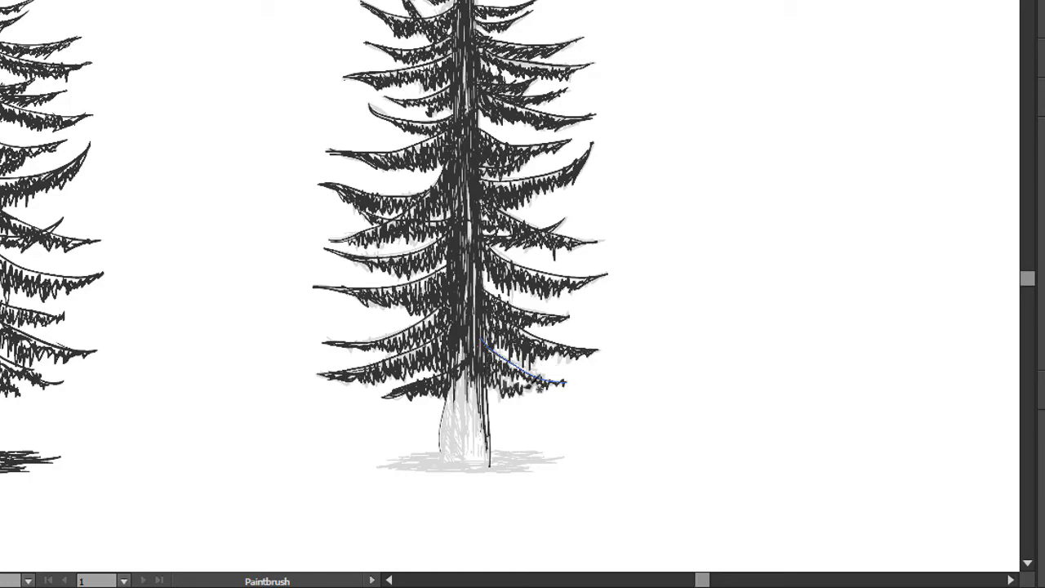
key("v")
key("ctrl+0")
key("ctrl+equal")
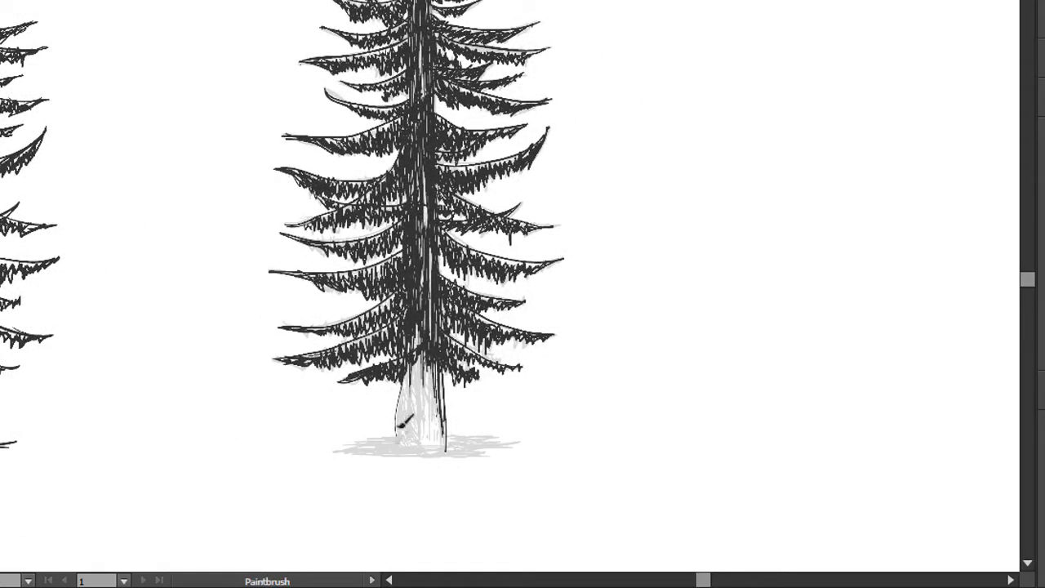
left_click_drag(400, 382, 394, 445)
mouse_move(436, 360)
left_mouse_down()
mouse_move(444, 445)
mouse_move(418, 426)
left_mouse_up()
left_click_drag(407, 441, 406, 360)
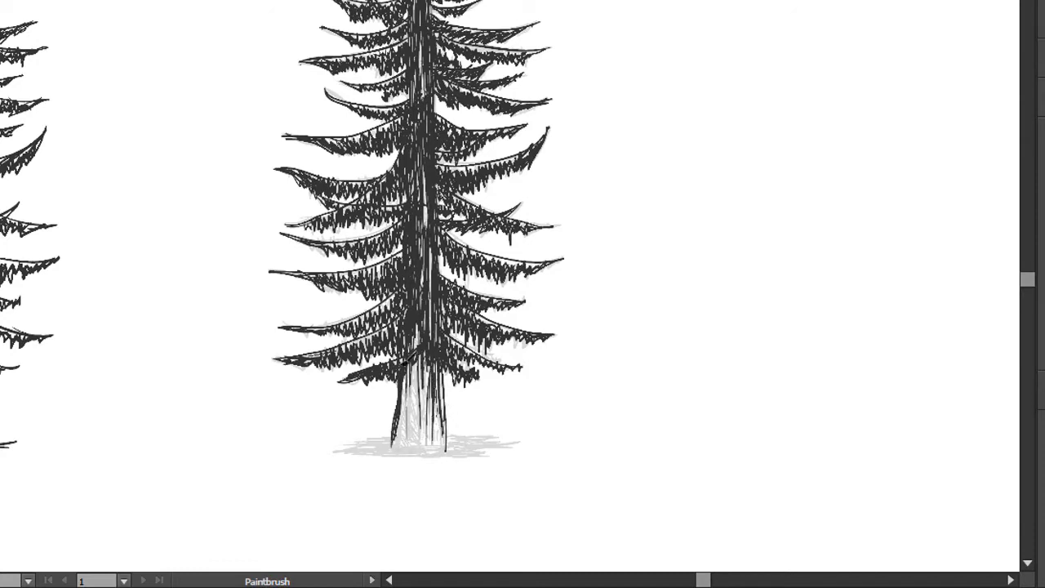
left_click_drag(407, 372, 408, 443)
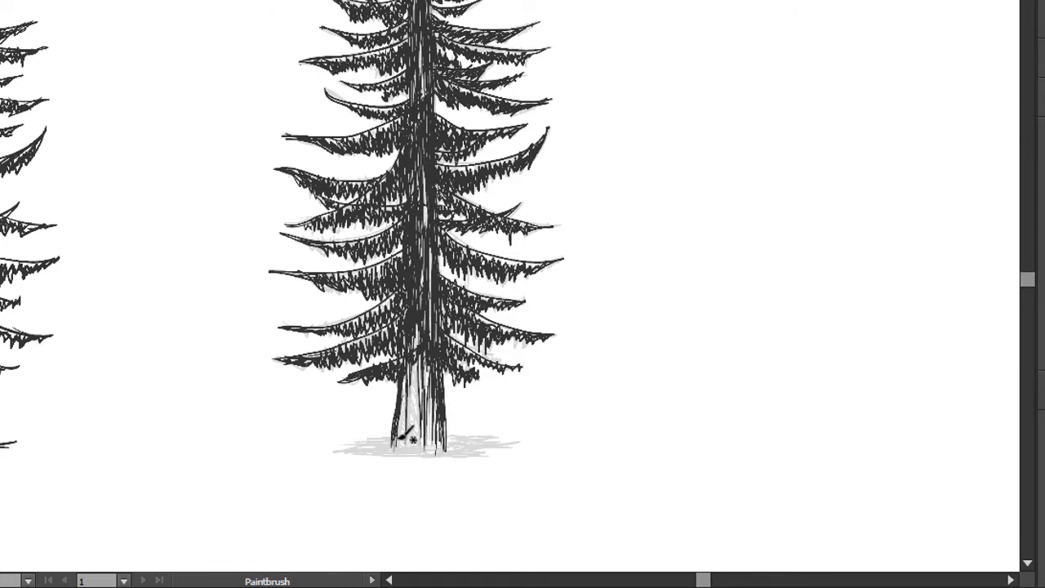
left_click_drag(423, 355, 418, 415)
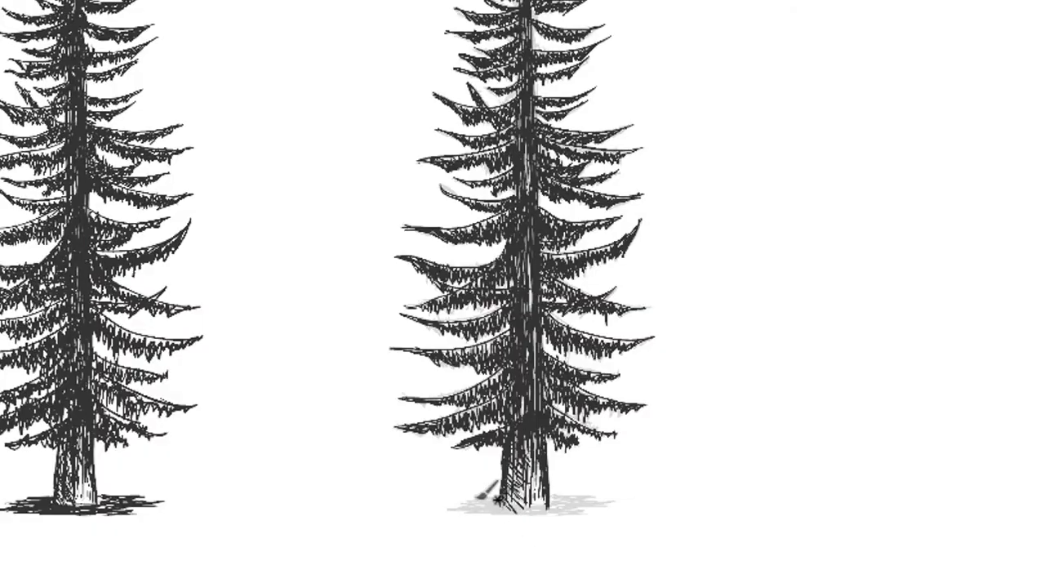
- Hatch a dark ground shadow around the base of the trunk
mouse_move(583, 497)
left_mouse_down()
mouse_move(462, 508)
mouse_move(547, 509)
mouse_move(584, 493)
left_mouse_up()
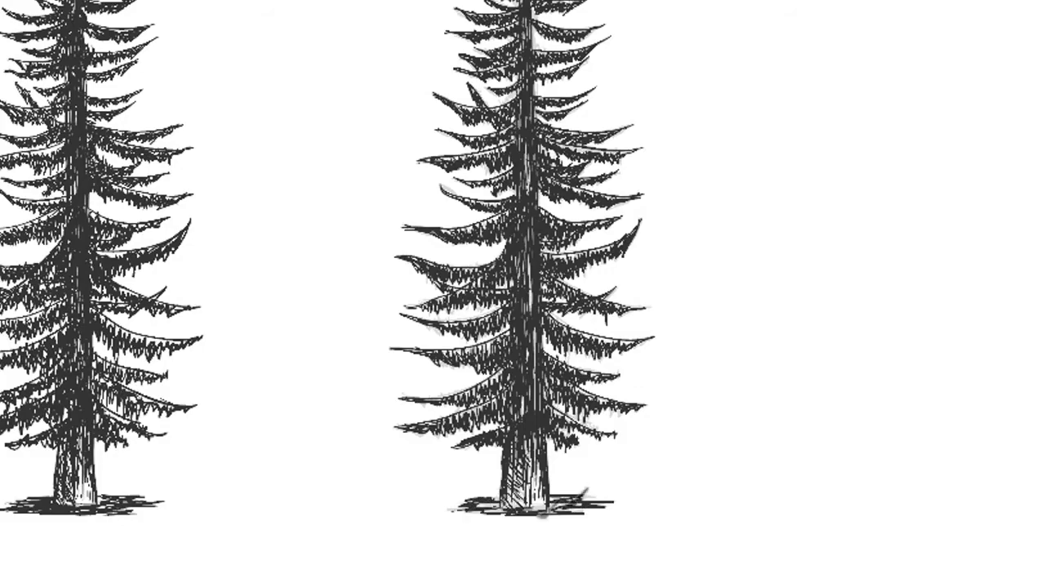